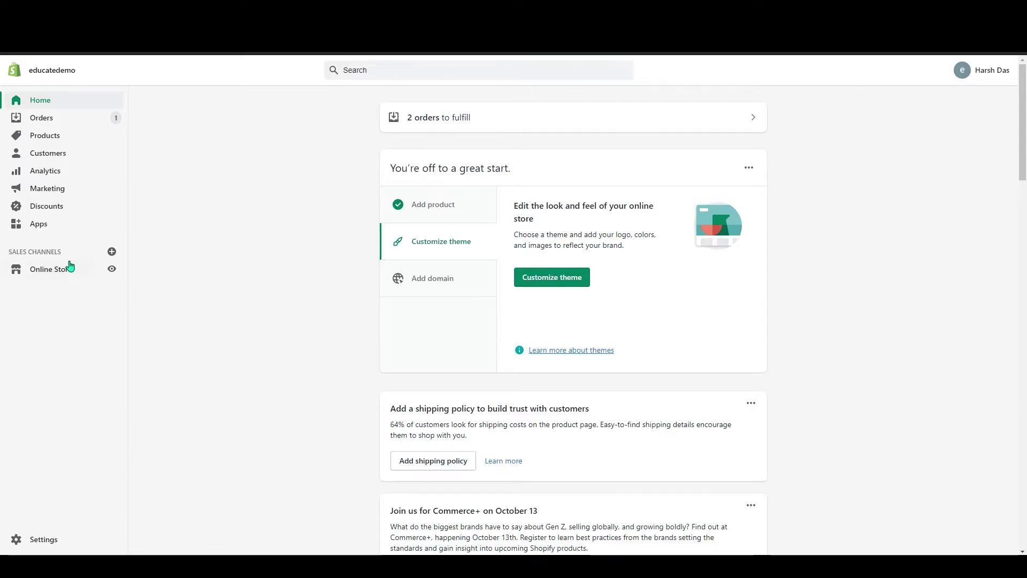
Go to the store's Orders list and open order #1002 for two Hudderton Backpacks.
{"action": "left_click", "coordinate": [77, 119]}
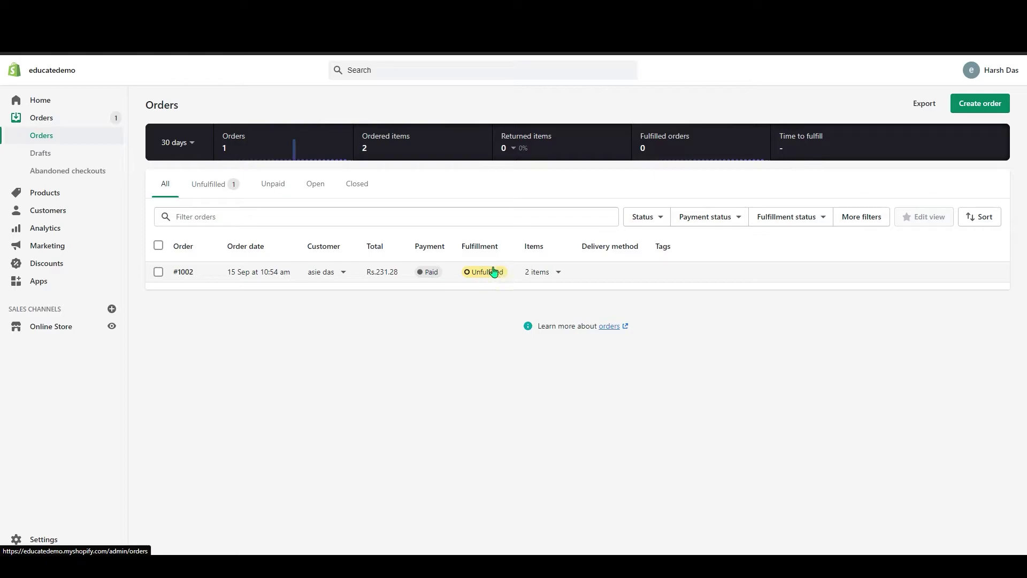
{"action": "left_click", "coordinate": [475, 273]}
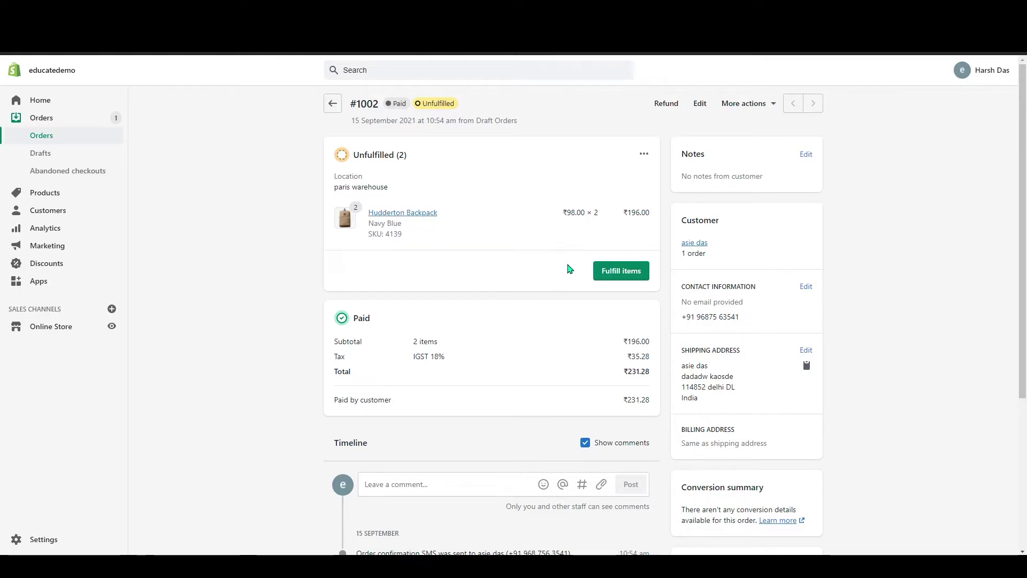
Start fulfilling order #1002's items and look through the shipping carrier list without choosing one.
{"action": "left_click", "coordinate": [622, 271]}
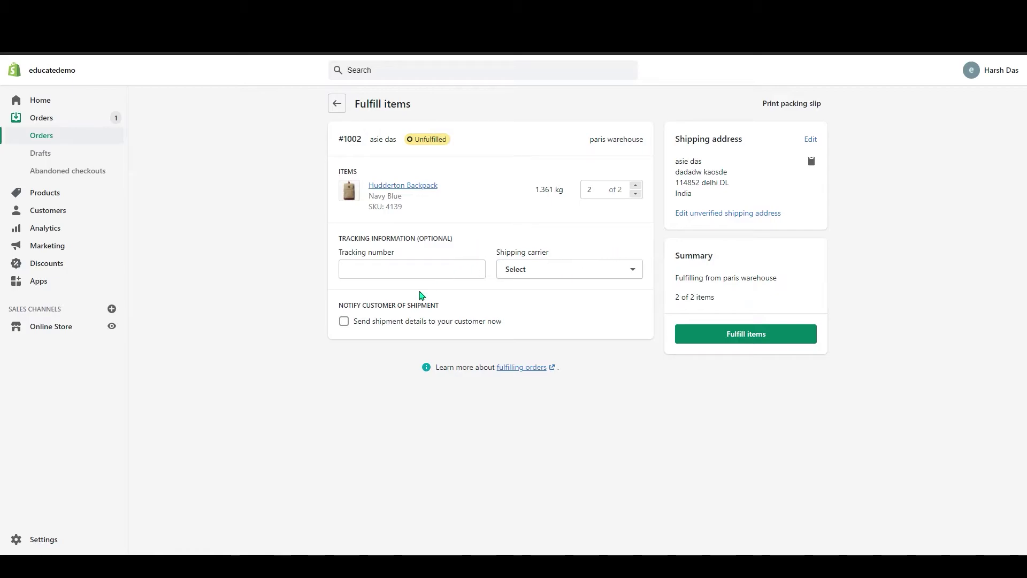
{"action": "right_click", "coordinate": [434, 272]}
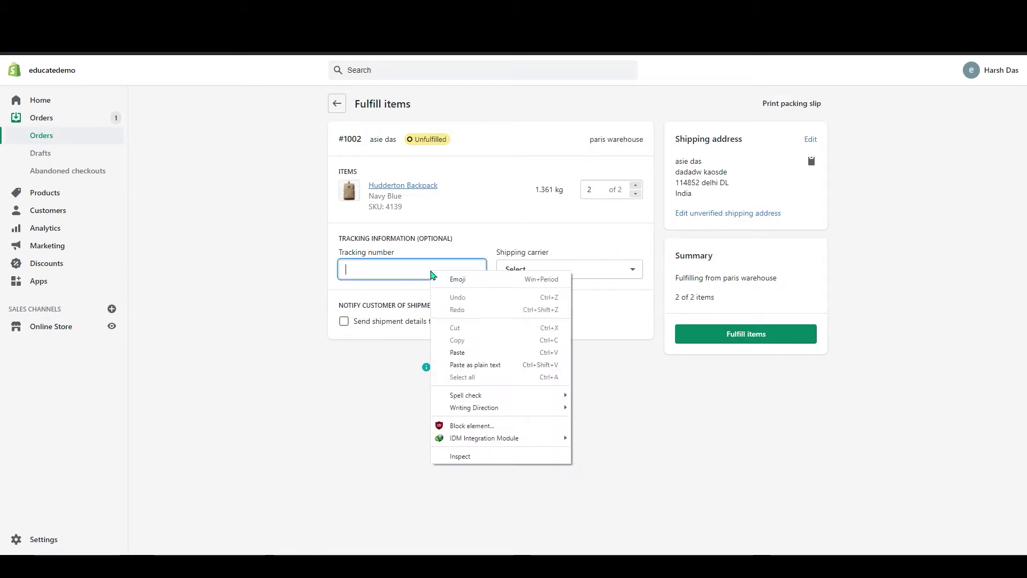
{"action": "left_click", "coordinate": [380, 275]}
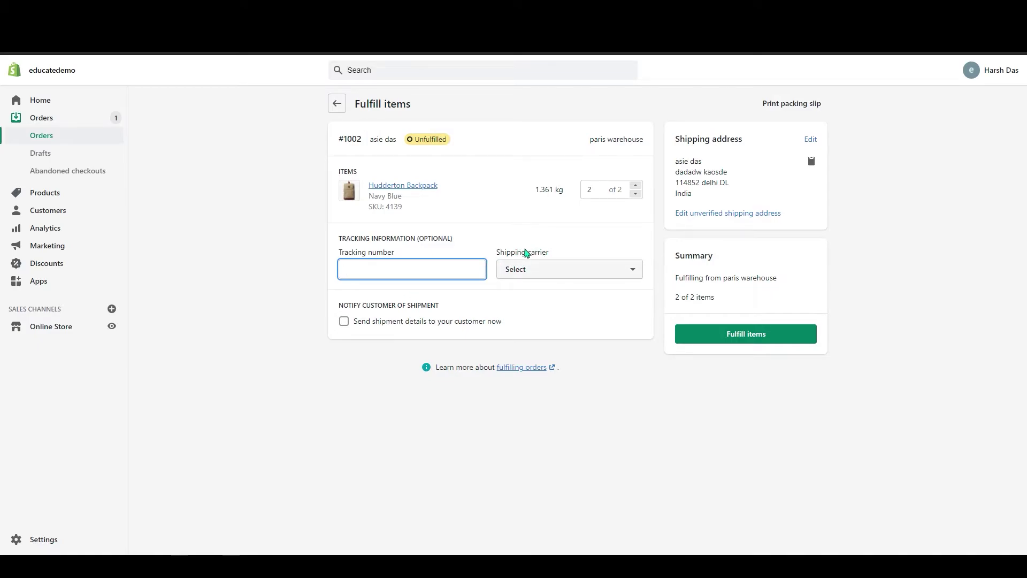
{"action": "left_click", "coordinate": [642, 271]}
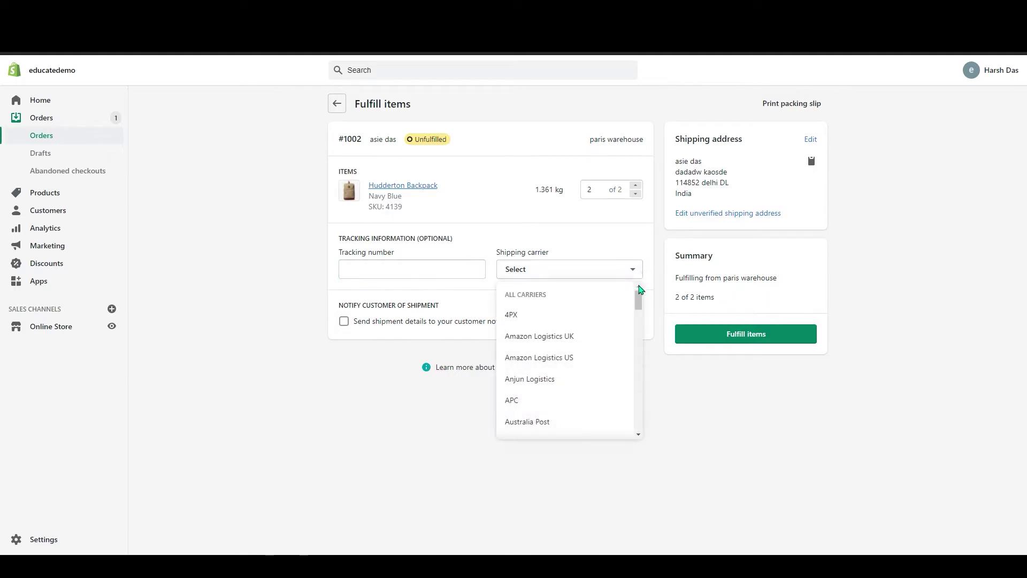
{"action": "mouse_move", "coordinate": [639, 295]}
{"action": "left_mouse_down"}
{"action": "mouse_move", "coordinate": [640, 319]}
{"action": "mouse_move", "coordinate": [640, 293]}
{"action": "left_mouse_up"}
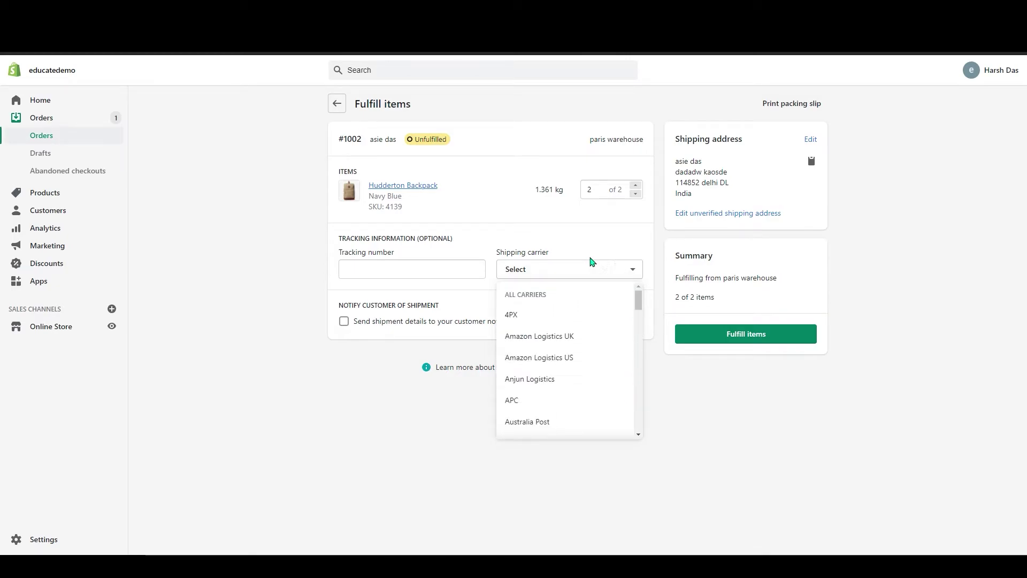
{"action": "scroll", "coordinate": [571, 362], "scroll_direction": "down", "scroll_amount": 5}
{"action": "scroll", "coordinate": [570, 361], "scroll_direction": "down", "scroll_amount": 10}
{"action": "scroll", "coordinate": [570, 362], "scroll_direction": "down", "scroll_amount": 10}
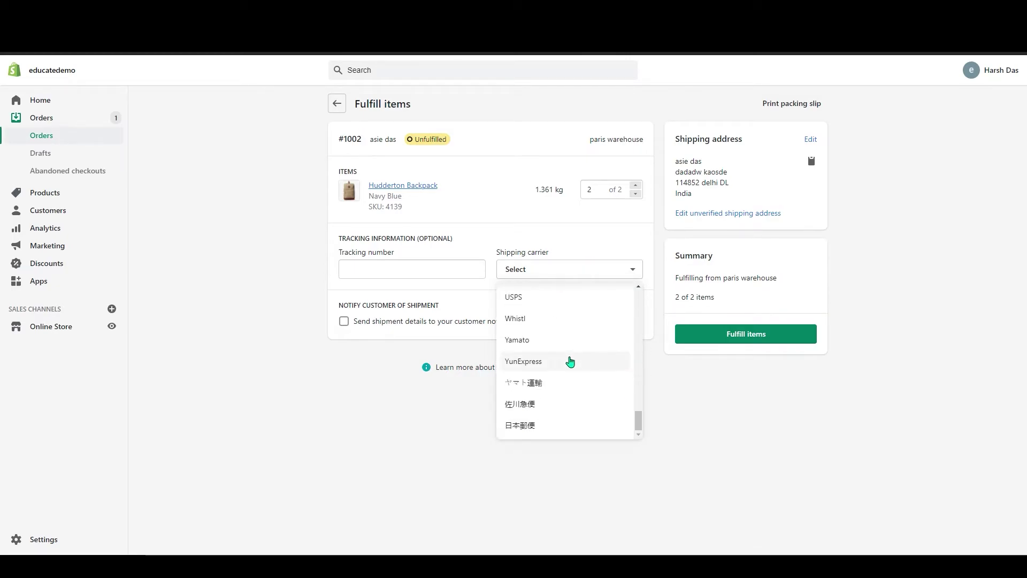
{"action": "scroll", "coordinate": [569, 361], "scroll_direction": "up", "scroll_amount": 5}
{"action": "left_click", "coordinate": [534, 276]}
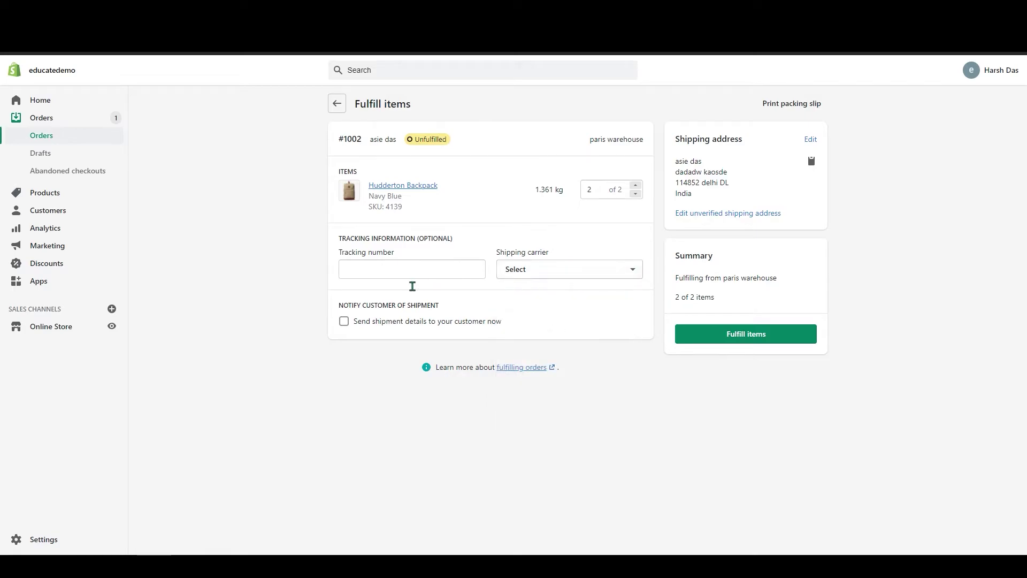
Recheck the carrier list, leave it unset, and enable sending shipment details to the customer.
{"action": "left_click", "coordinate": [412, 269]}
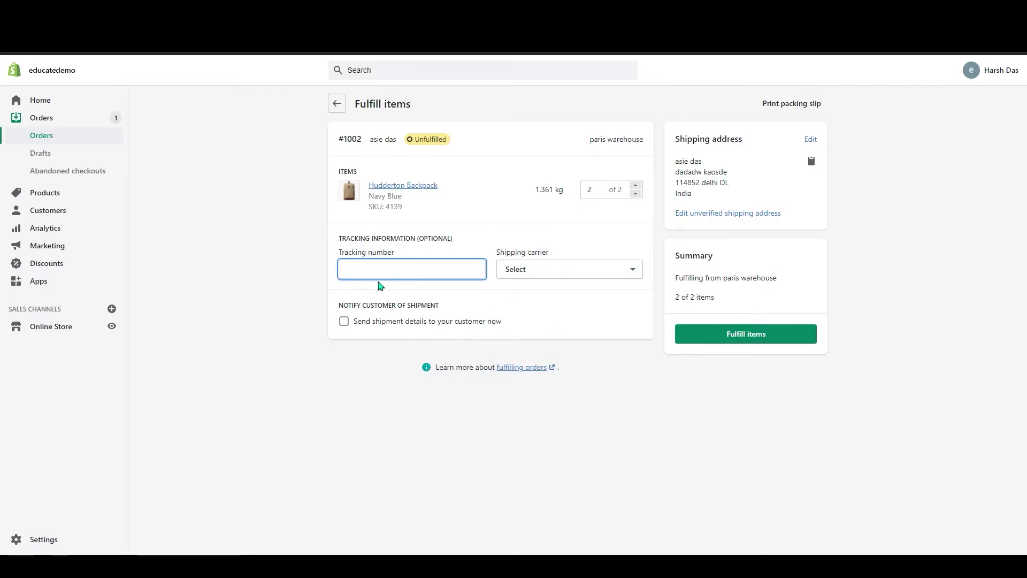
{"action": "left_click", "coordinate": [611, 273]}
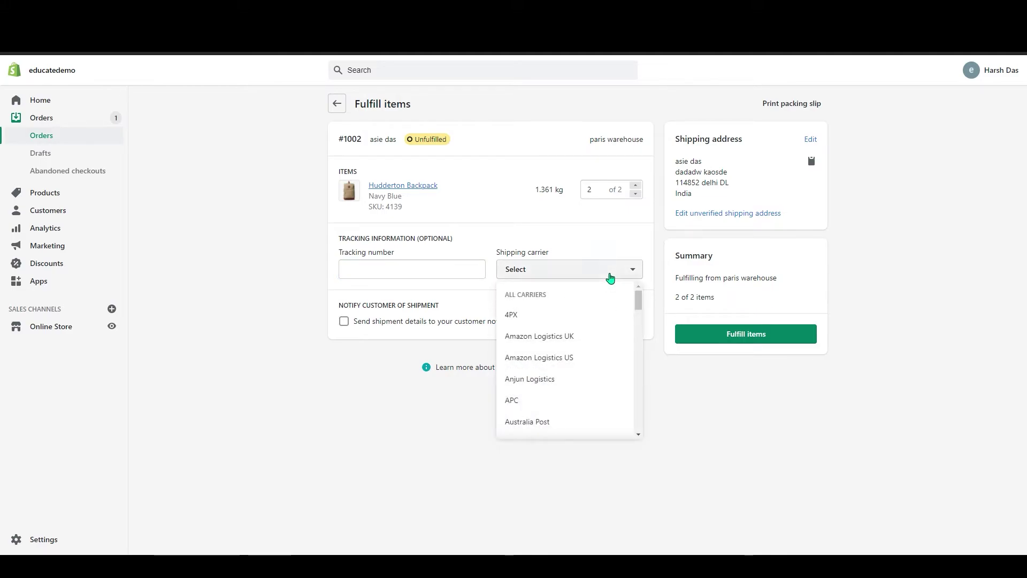
{"action": "left_click", "coordinate": [611, 274]}
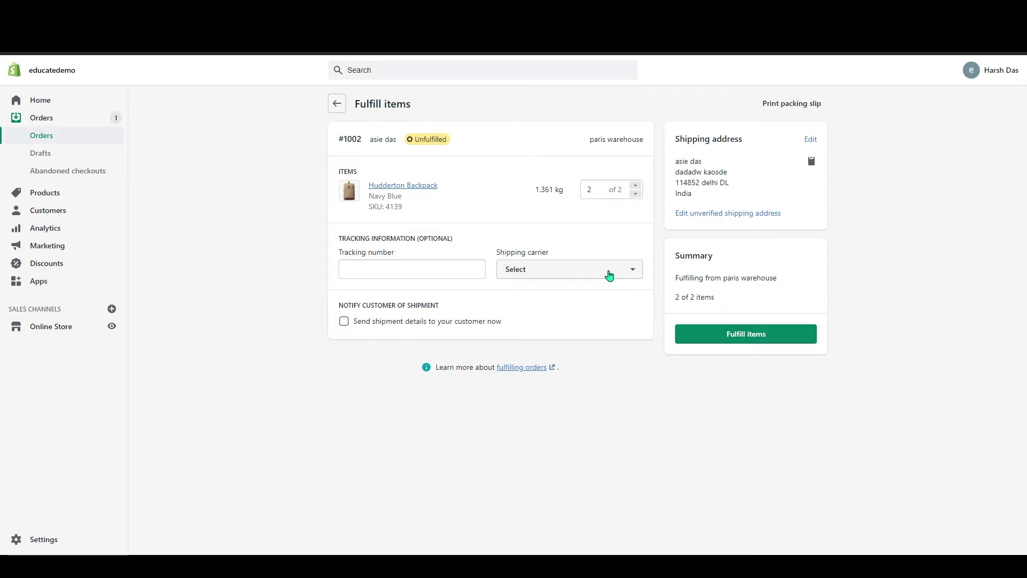
{"action": "left_click", "coordinate": [450, 275]}
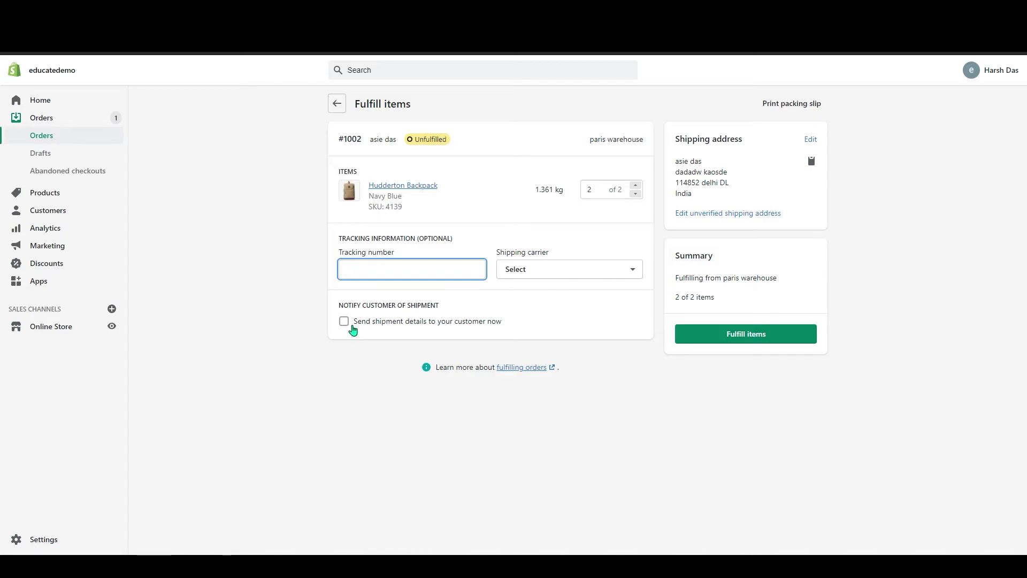
{"action": "left_click", "coordinate": [345, 322]}
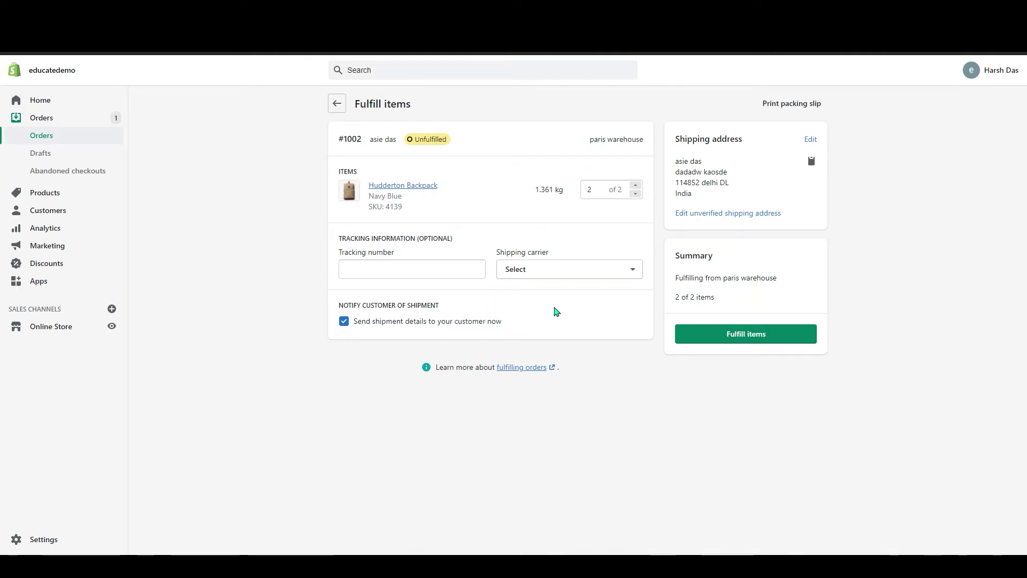
{"action": "left_click", "coordinate": [721, 342]}
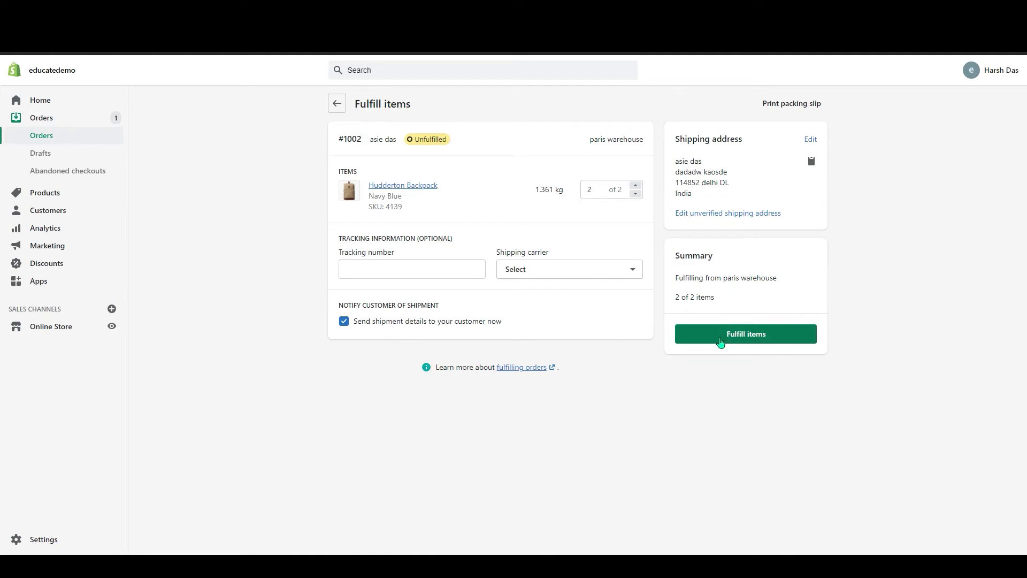
Fulfil both Hudderton Backpacks, sending the shipping confirmation SMS to the customer.
{"action": "left_click", "coordinate": [721, 341]}
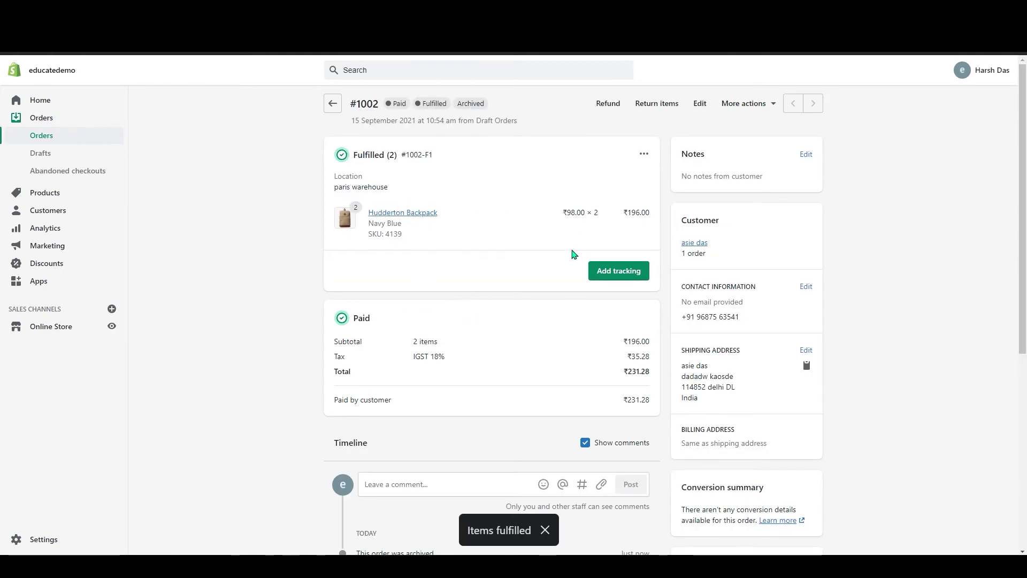
{"action": "scroll", "coordinate": [546, 418], "scroll_direction": "down", "scroll_amount": 3}
{"action": "scroll", "coordinate": [546, 418], "scroll_direction": "down", "scroll_amount": 3}
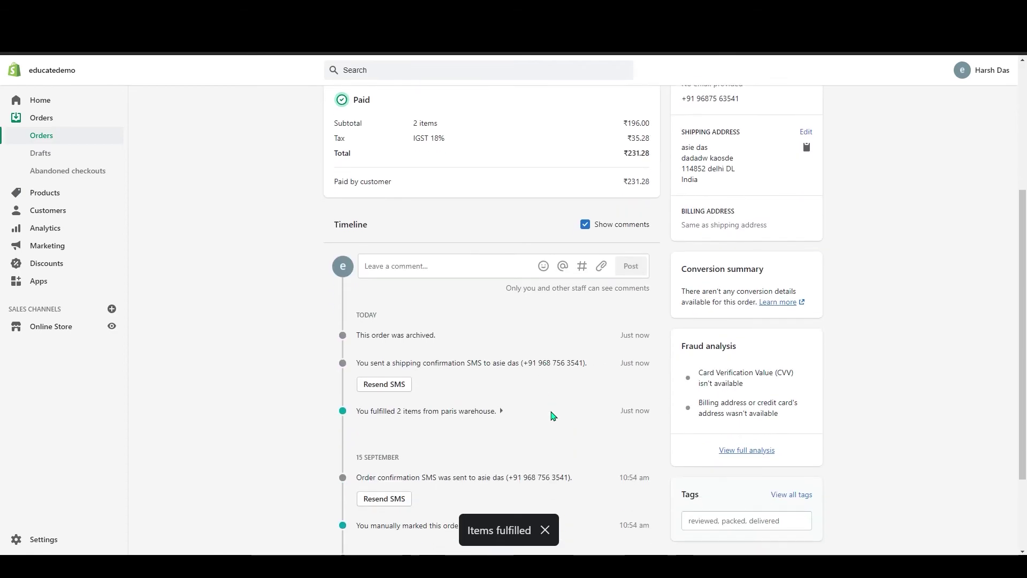
{"action": "scroll", "coordinate": [550, 416], "scroll_direction": "down", "scroll_amount": 3}
{"action": "scroll", "coordinate": [552, 417], "scroll_direction": "up", "scroll_amount": 2}
{"action": "scroll", "coordinate": [531, 321], "scroll_direction": "down", "scroll_amount": 2}
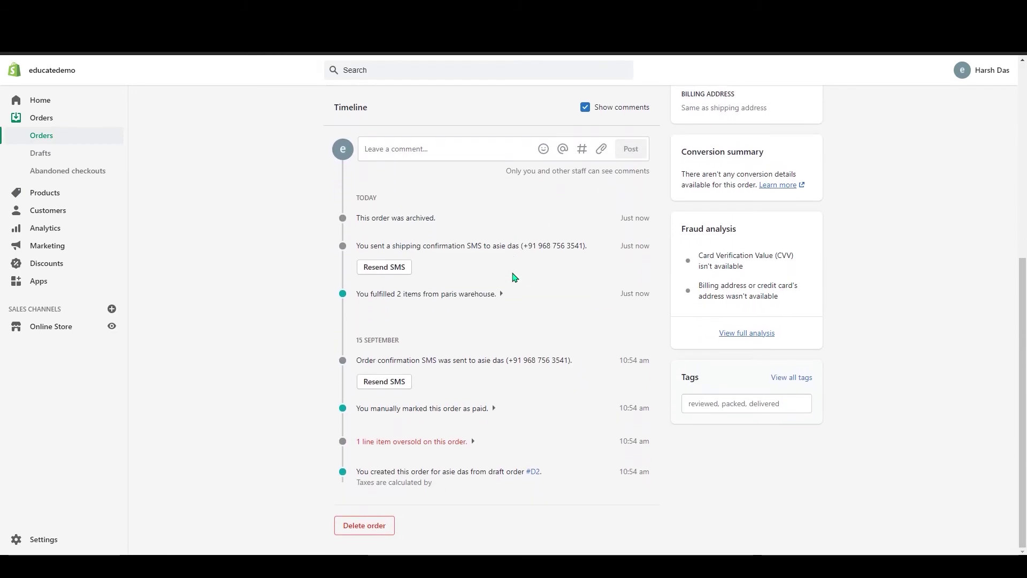
{"action": "scroll", "coordinate": [514, 277], "scroll_direction": "up", "scroll_amount": 3}
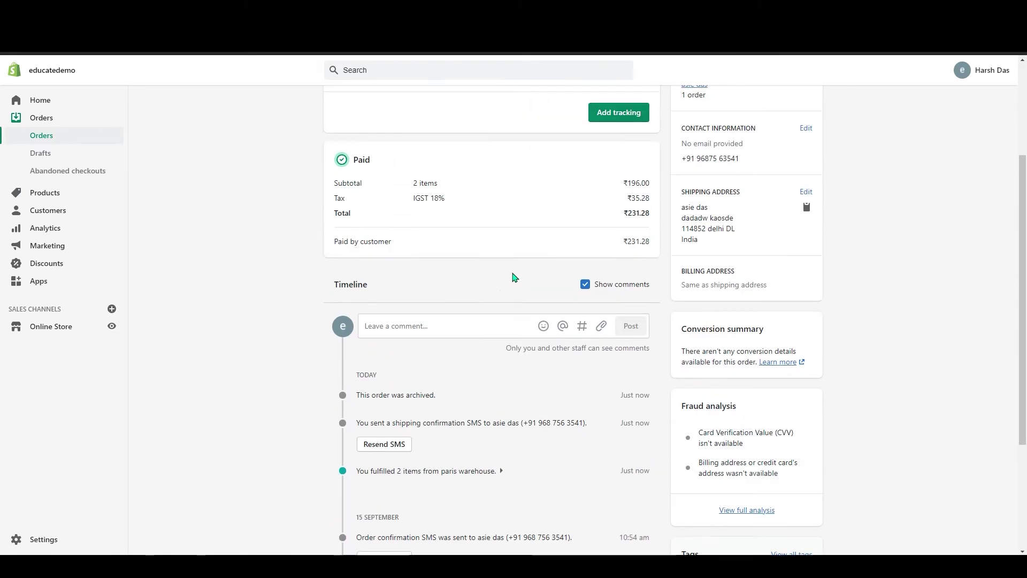
{"action": "scroll", "coordinate": [514, 276], "scroll_direction": "up", "scroll_amount": 2}
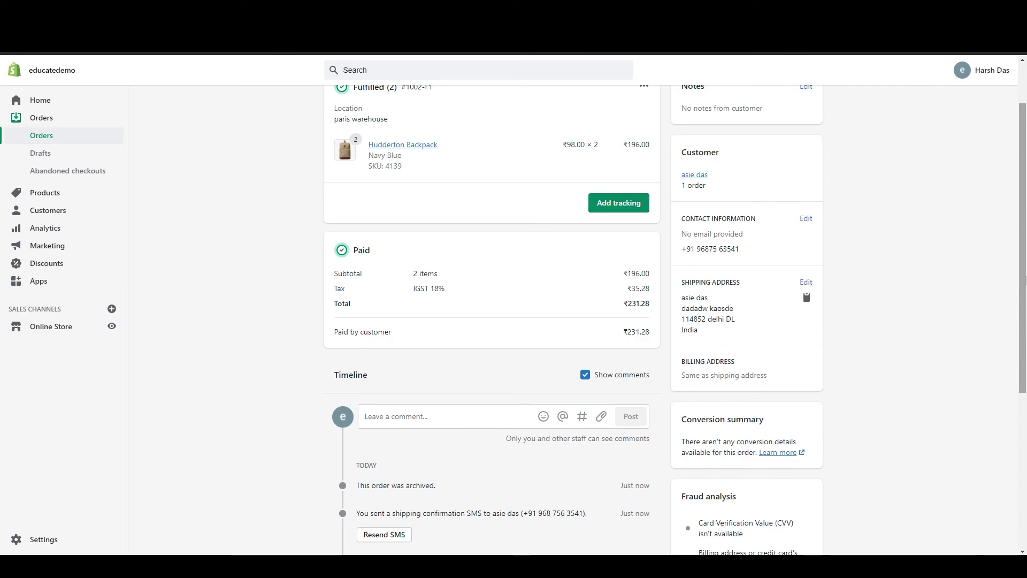
{"action": "left_click_drag", "start_coordinate": [1023, 281], "coordinate": [1023, 229]}
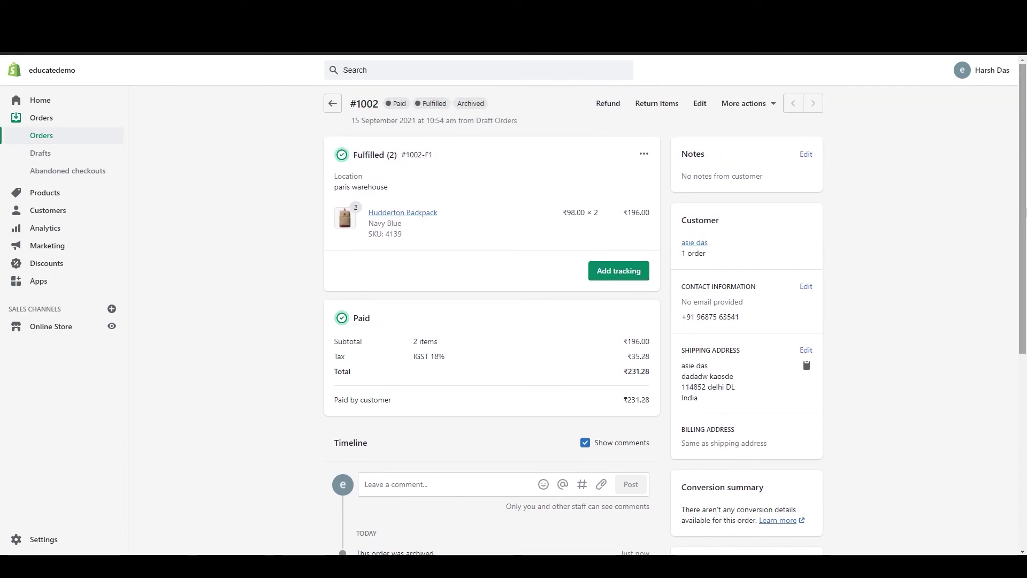
{"action": "left_click_drag", "start_coordinate": [1022, 209], "coordinate": [1023, 288]}
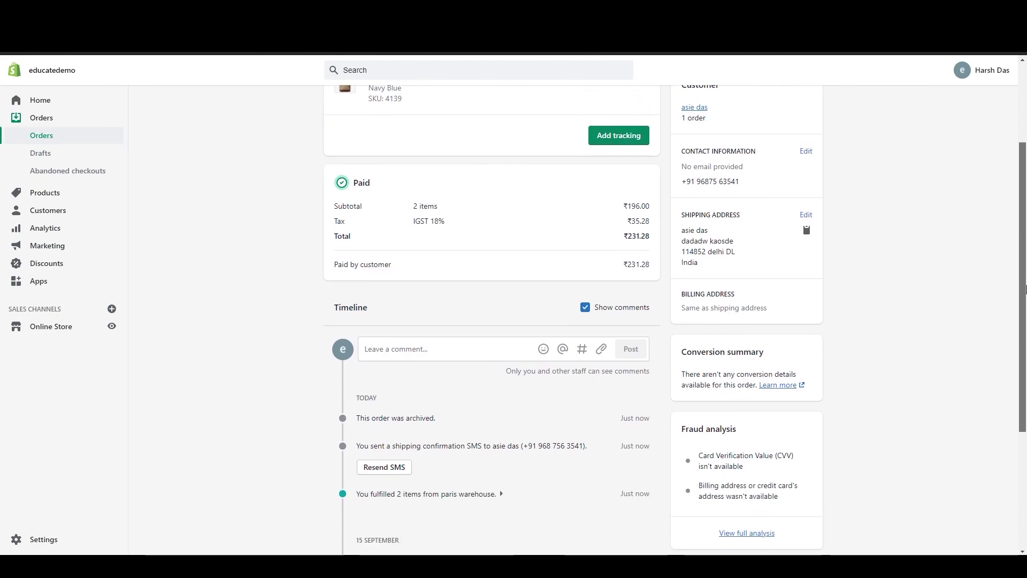